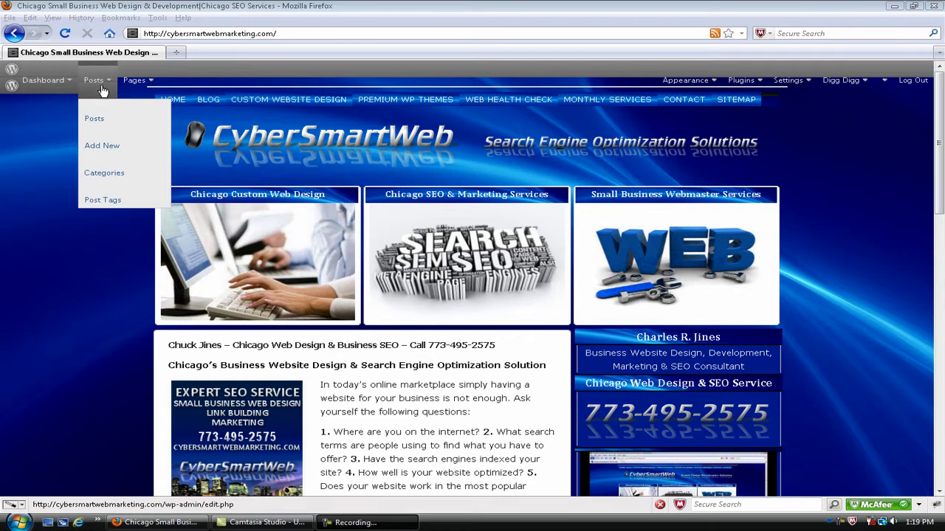
Step: Start a new post via Posts > Add New and switch to the Visual editor
left_click(99, 147)
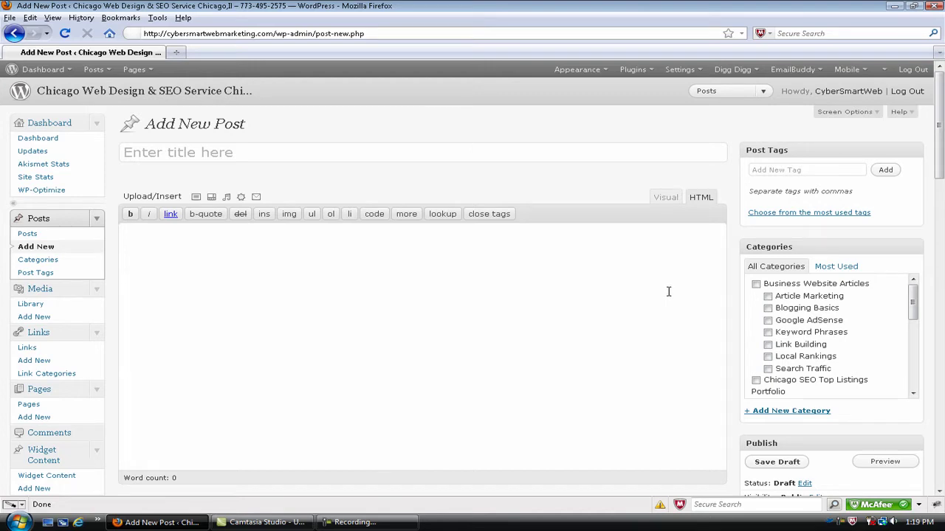
left_click(666, 198)
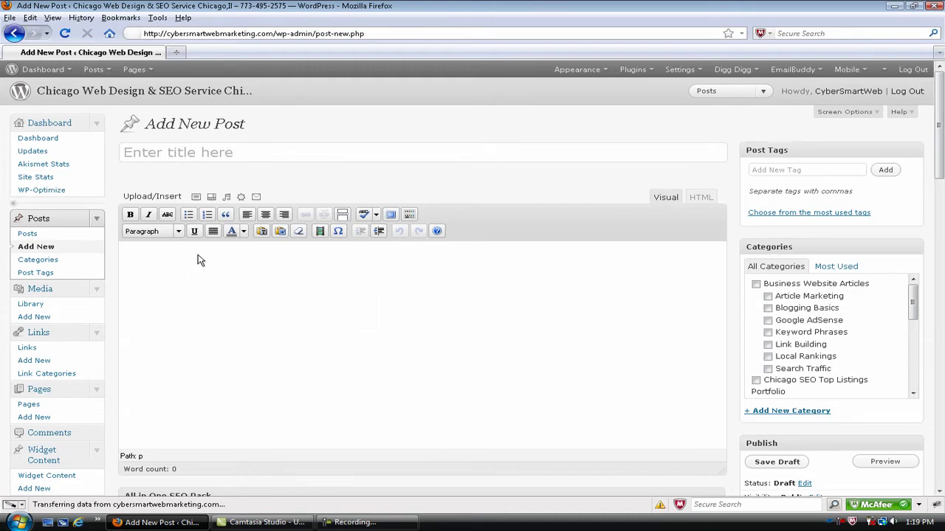
Step: Upload the 'Chuck in New Orleans' photo from the Desktop through Add an Image
left_click(197, 200)
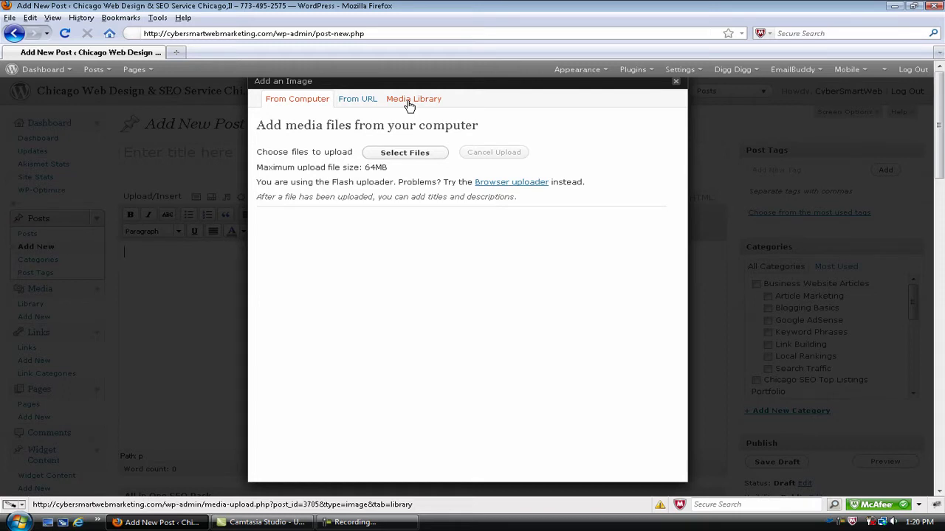
left_click(408, 105)
left_click(418, 155)
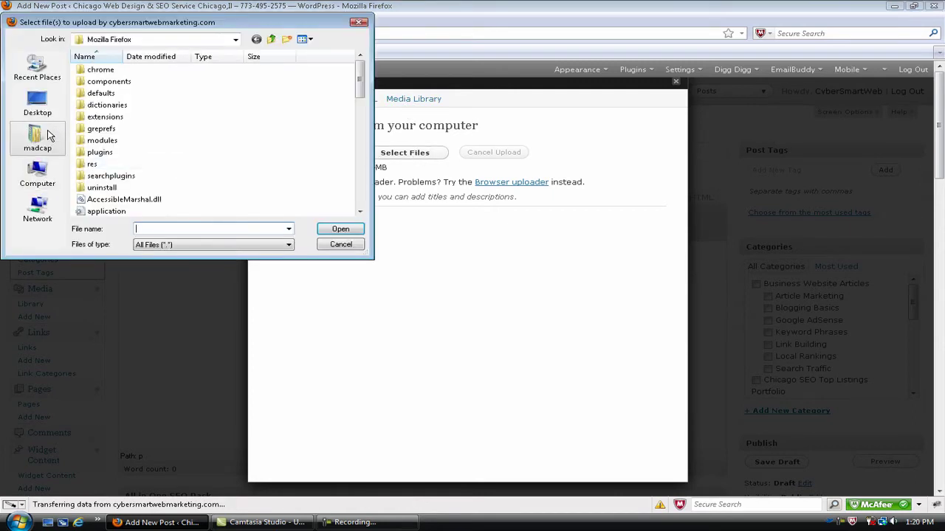
left_click(37, 104)
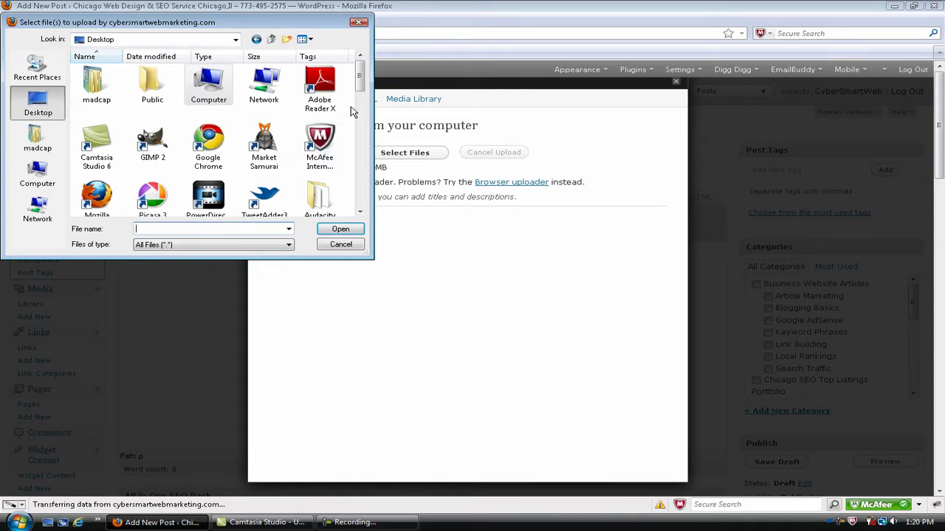
left_click_drag(360, 75, 362, 144)
left_click(209, 164)
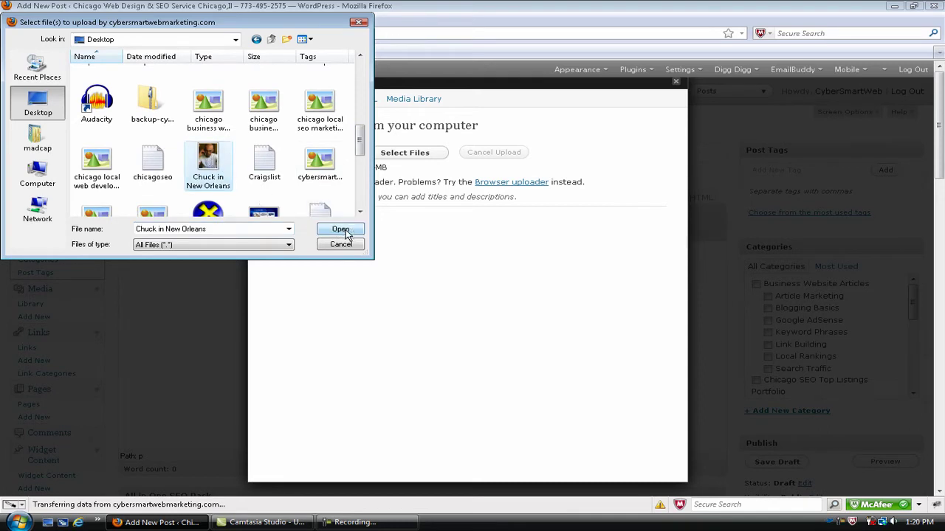
left_click(344, 232)
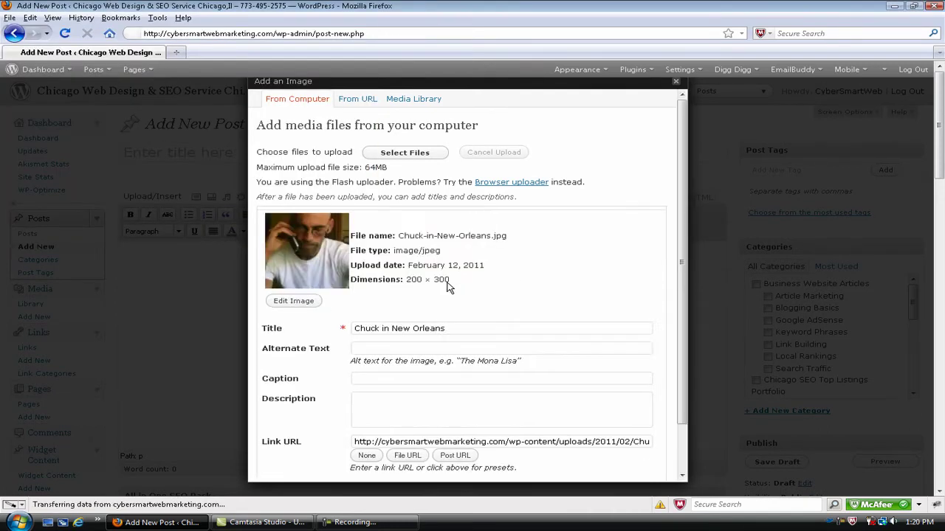
Step: Title the photo 'SEO Chicago' and give it alt text 'seo chicago,web design,web development'
scroll(606, 303, "down", 2)
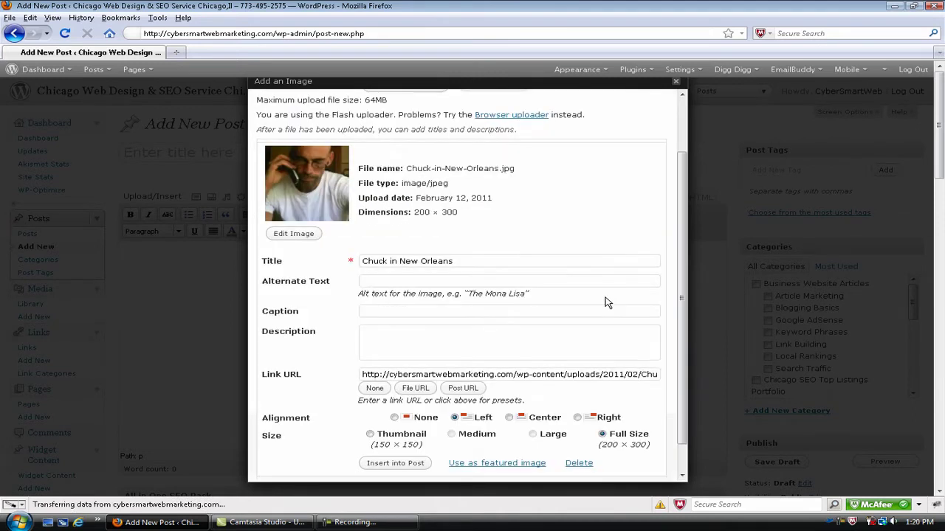
scroll(605, 302, "down", 1)
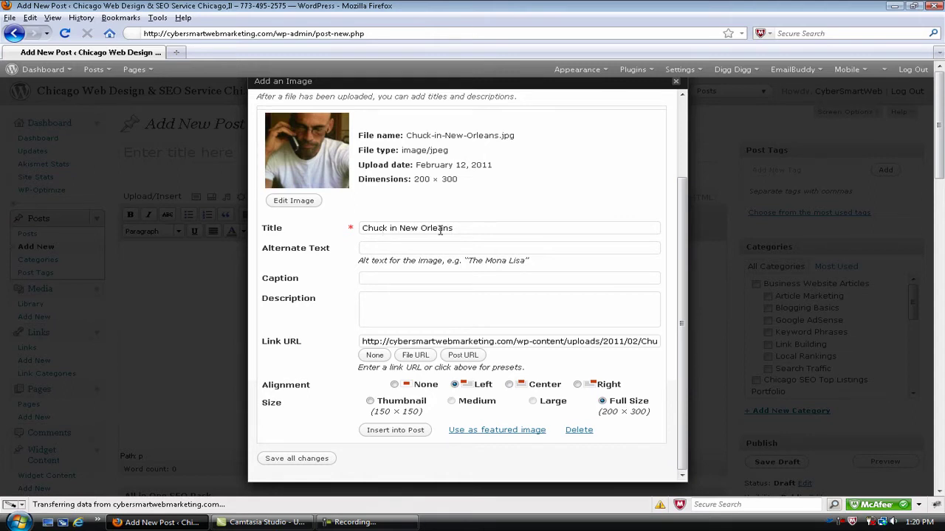
left_click_drag(464, 228, 362, 228)
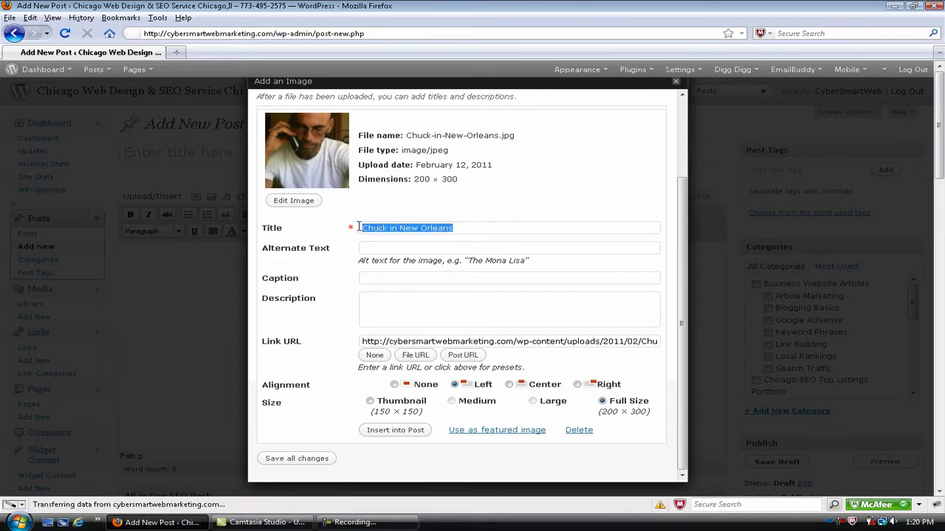
type("SEo")
key("BackSpace")
type("O ")
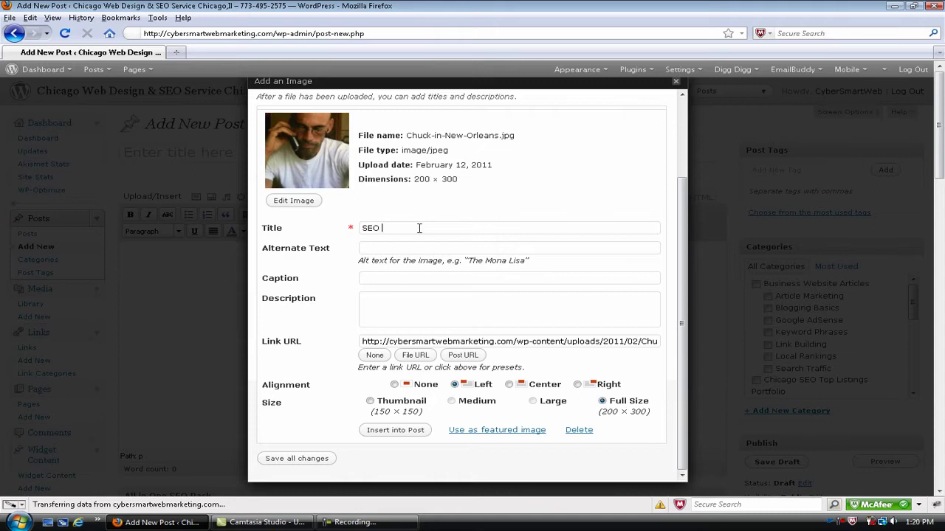
type("chicag")
key("Delete")
type("C")
left_click(402, 247)
type("seo c")
type("hicago,we")
type("b ")
type("design,web de")
type("velopment")
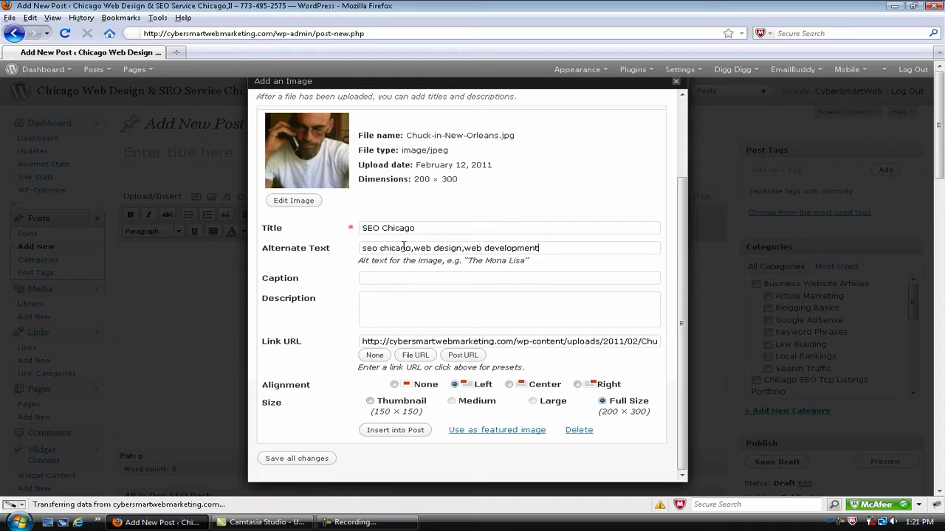
Step: Clear the photo's Link URL, set Right alignment, and insert it into the post
right_click(541, 341)
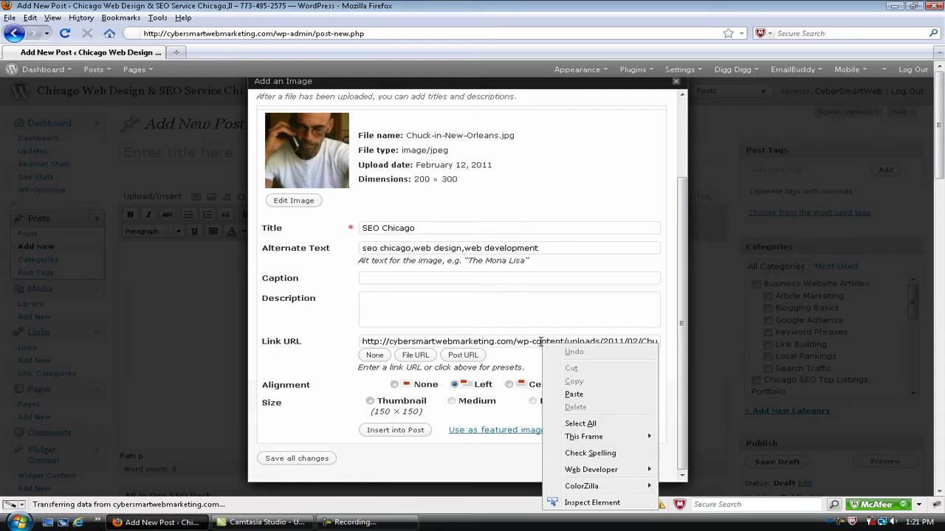
left_click(598, 423)
key("BackSpace")
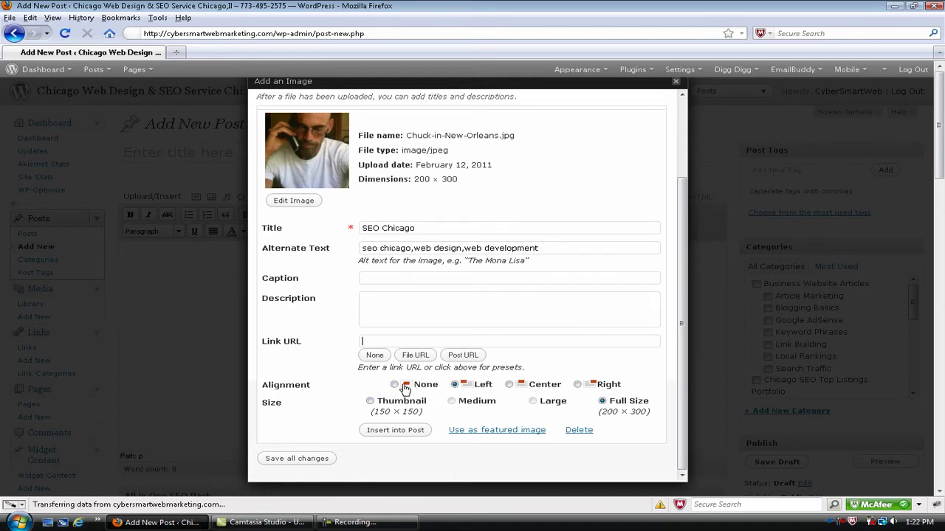
left_click(577, 385)
left_click(396, 430)
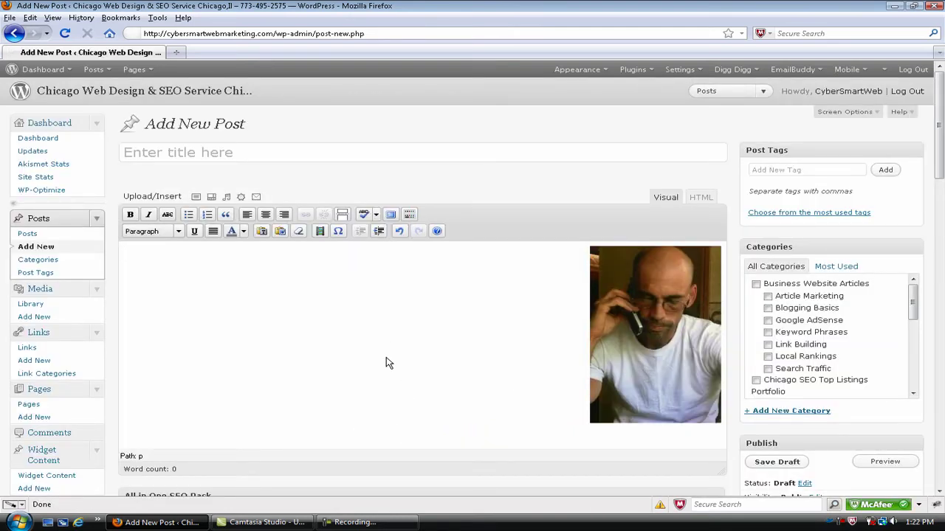
left_click(476, 368)
left_click(628, 340)
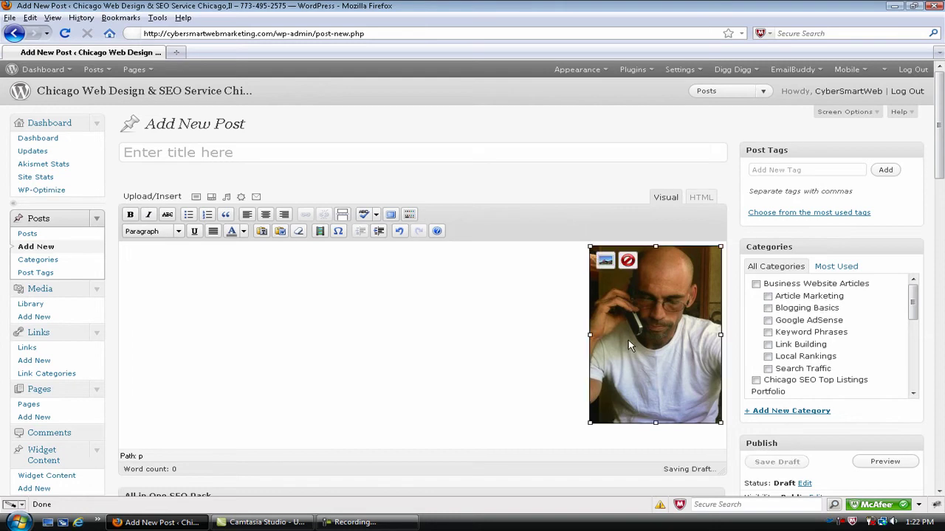
left_click(605, 260)
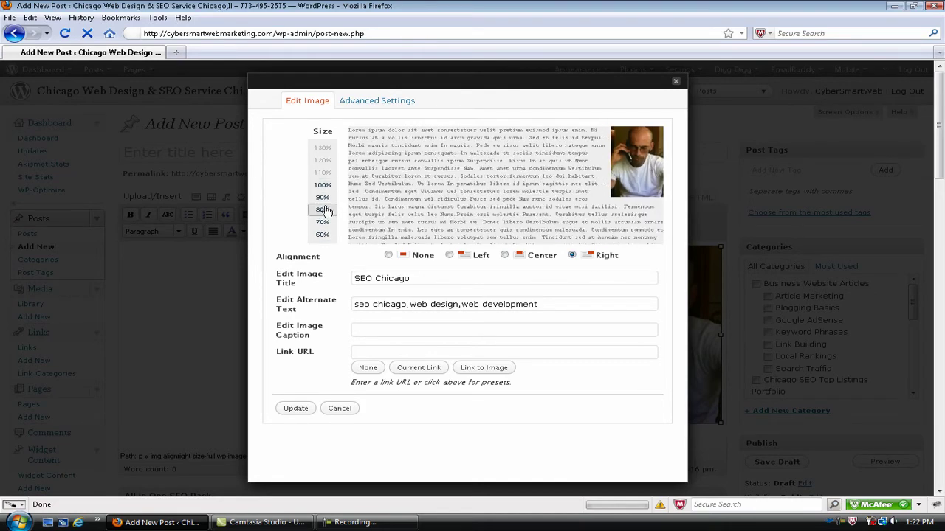
left_click(389, 104)
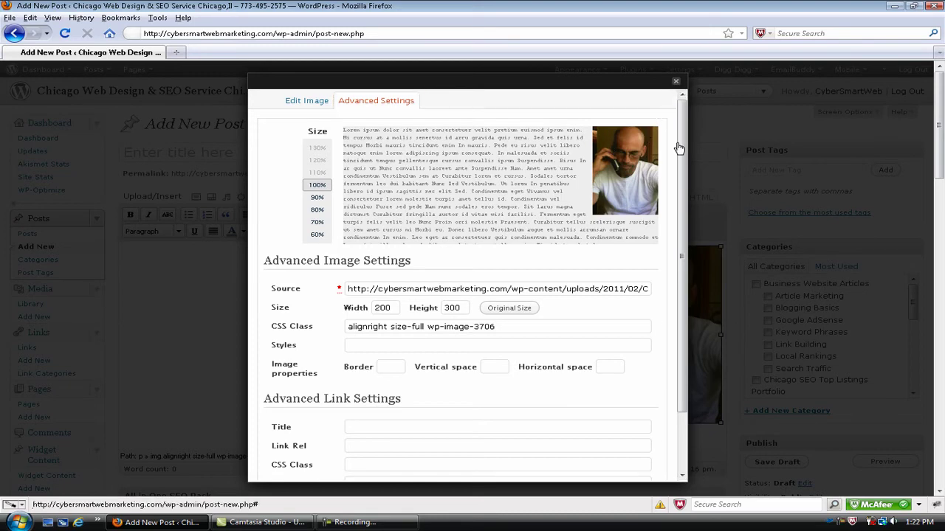
left_click(675, 81)
left_click(540, 311)
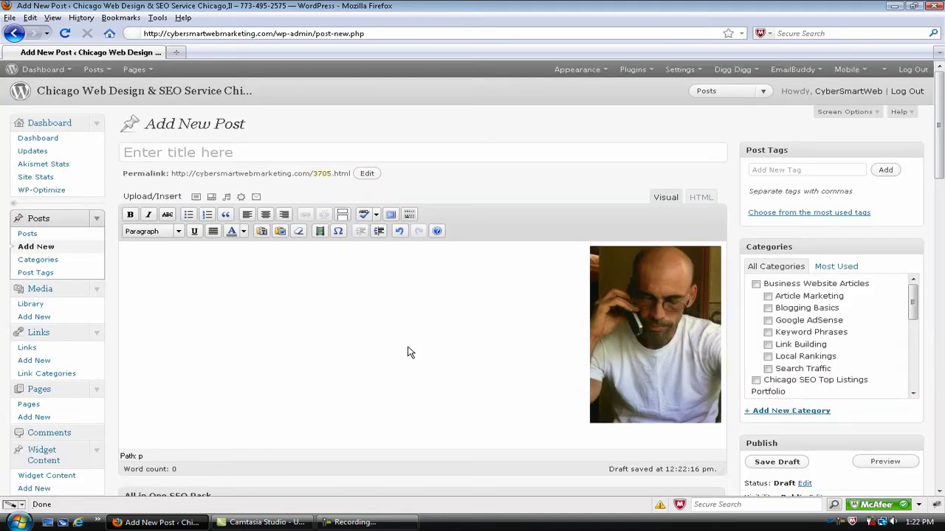
Step: Open the Insert/edit link dialog for the photo and leave its Target unchanged
left_click(618, 330)
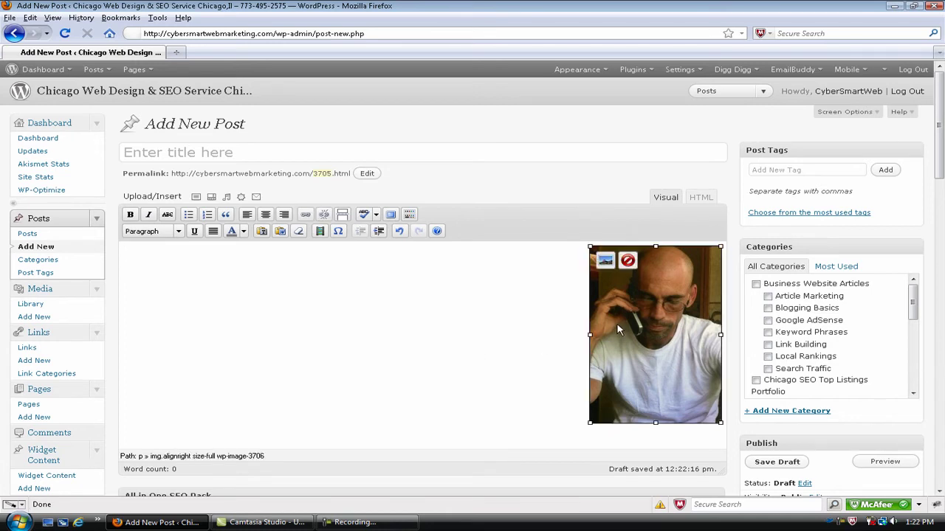
left_click(305, 214)
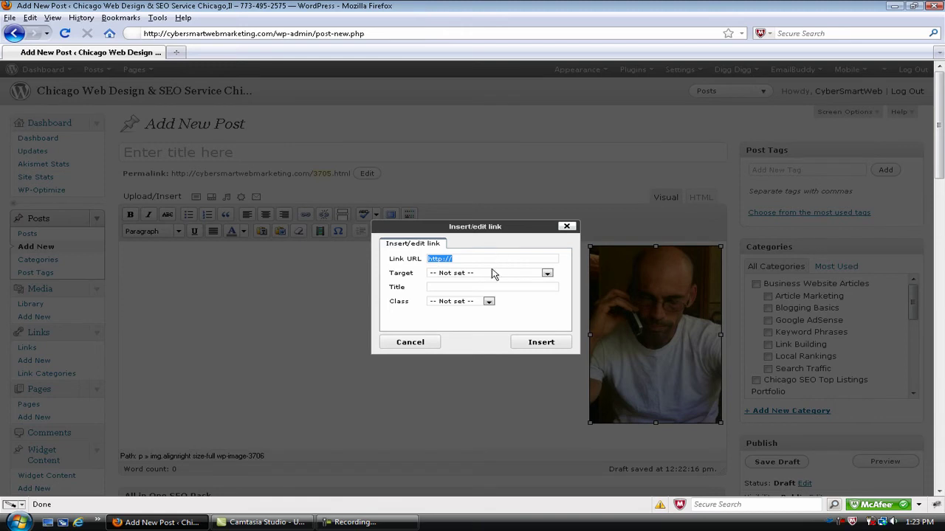
left_click(548, 275)
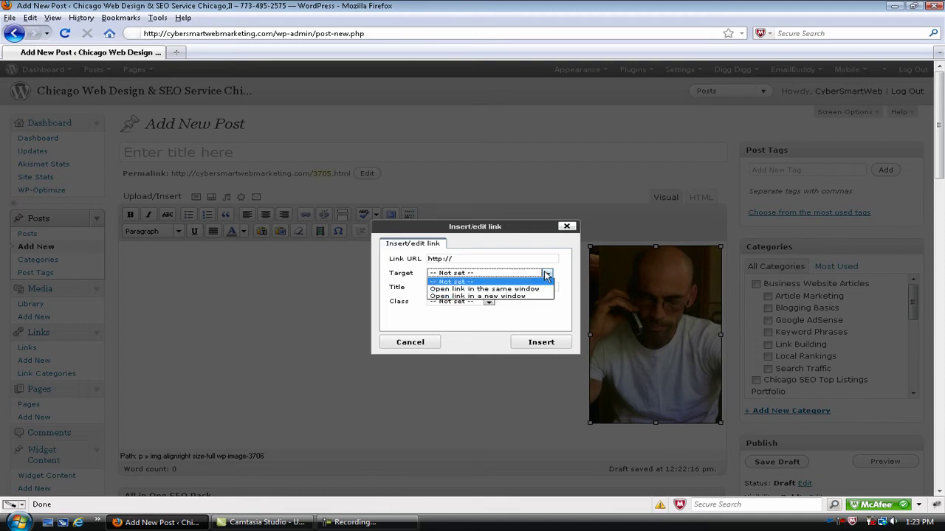
left_click(566, 229)
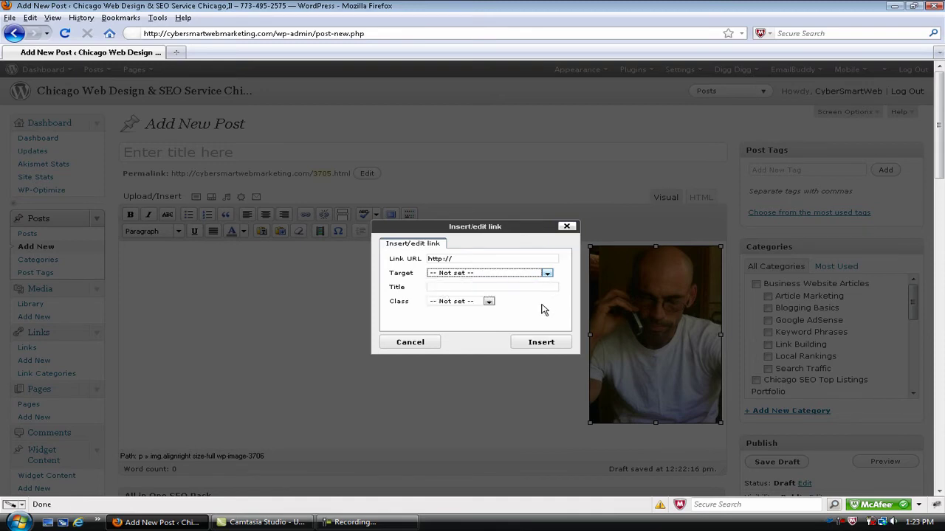
Step: Close the link dialog and change the photo's alignment from Right to Left
left_click(567, 226)
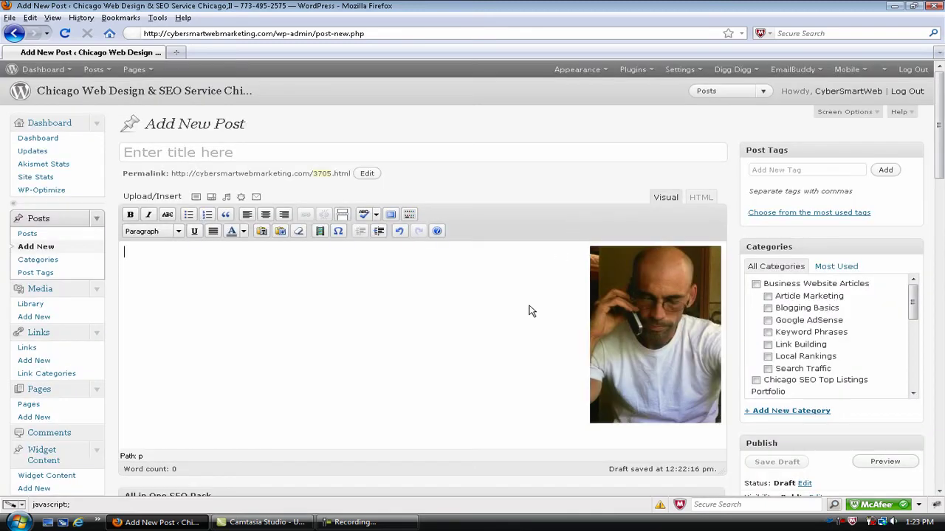
left_click(620, 321)
left_click(606, 259)
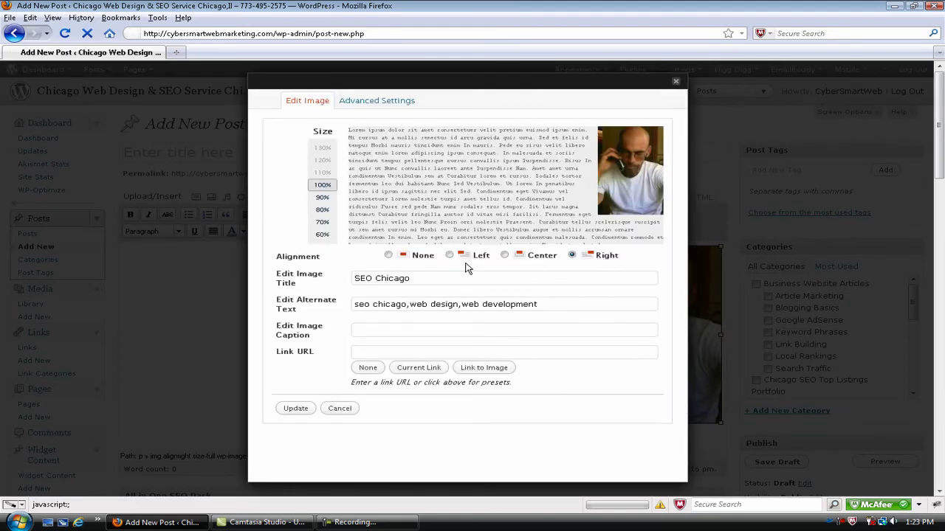
left_click(449, 255)
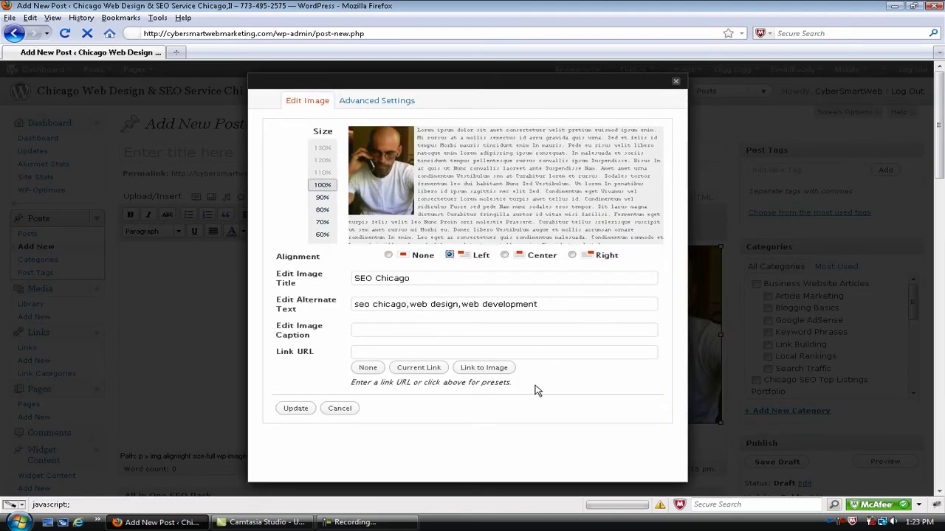
left_click(295, 408)
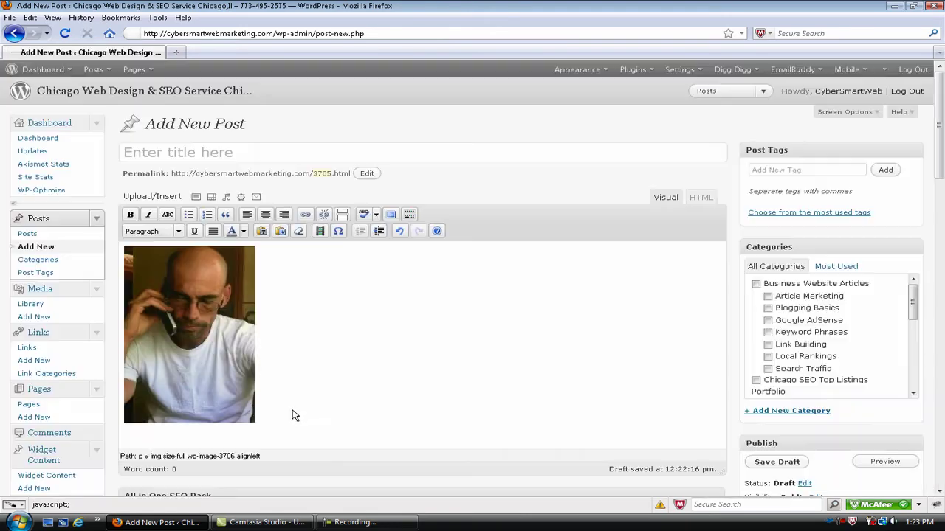
left_click(374, 378)
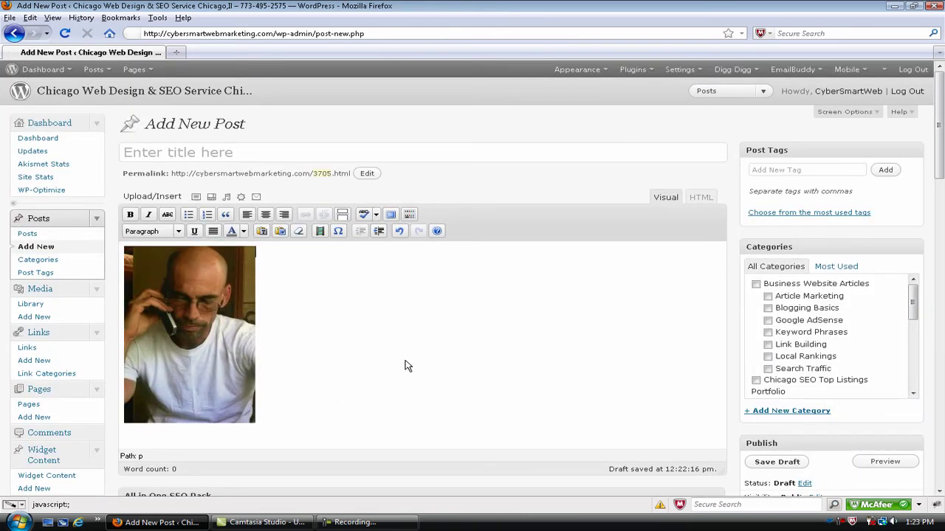
scroll(441, 369, "down", 2)
scroll(441, 369, "up", 2)
Step: Search the web for 'chicago roof repair' in a new Firefox tab
left_click(175, 52)
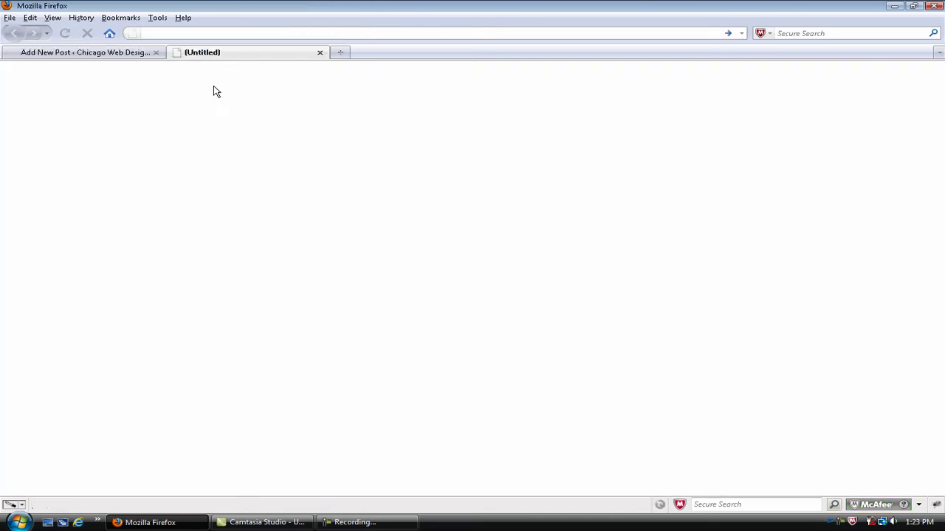
left_click(200, 31)
type("chicago roof repair")
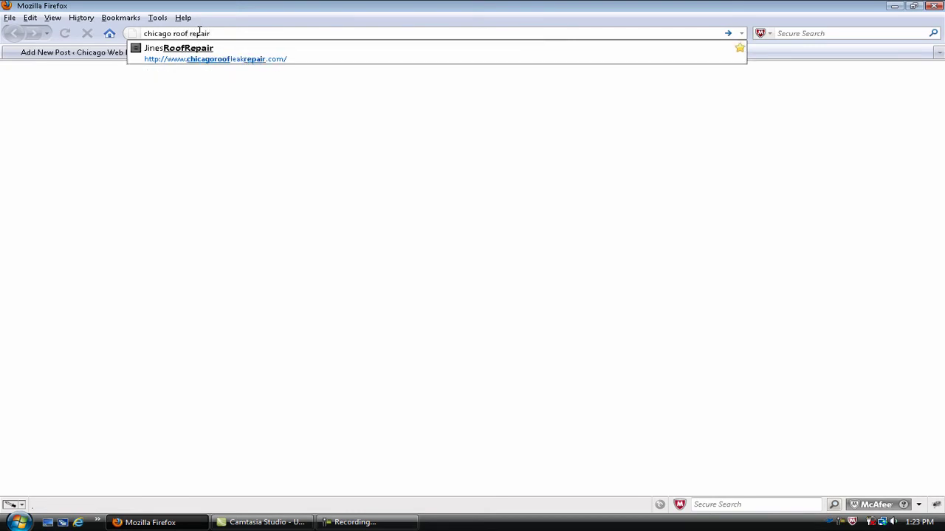
left_click(728, 33)
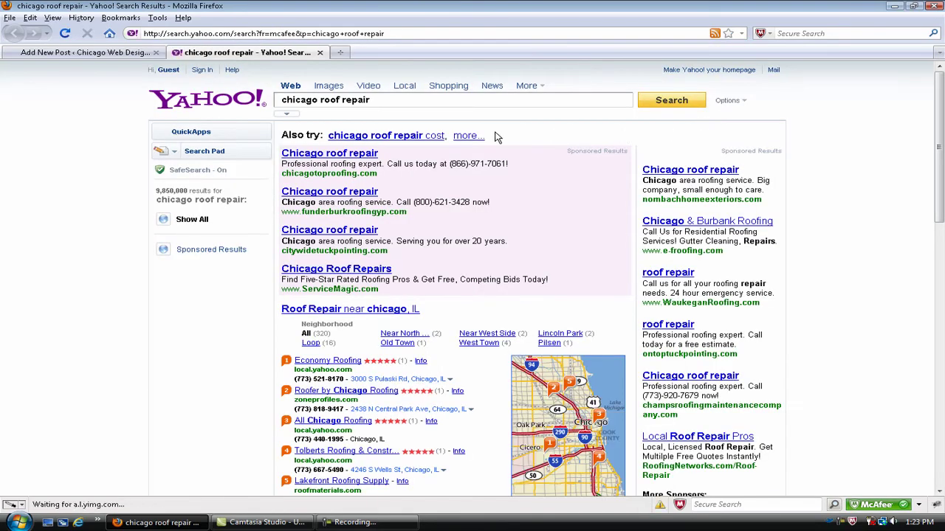
Step: Enable the Google Toolbar and enter 'chicago roof leak repair' as its query
left_click(54, 19)
mouse_move(78, 32)
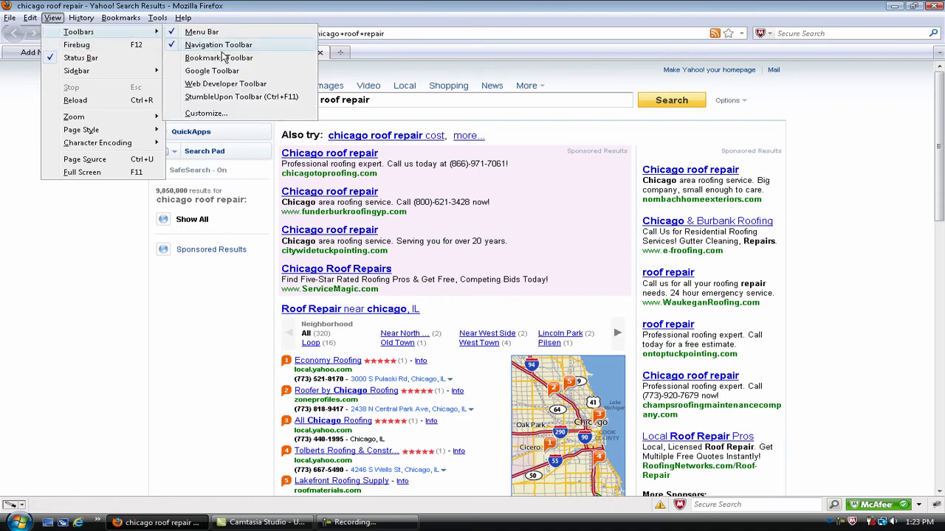
left_click(212, 70)
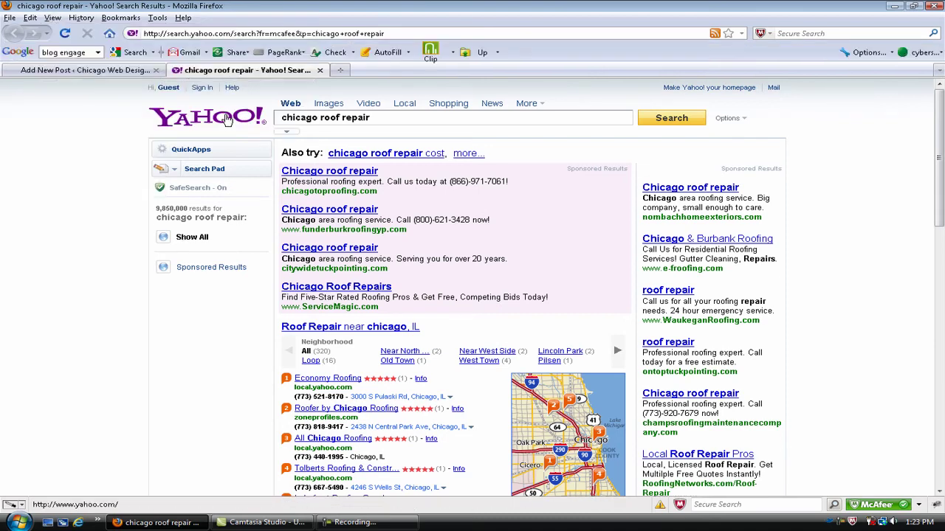
left_click(81, 54)
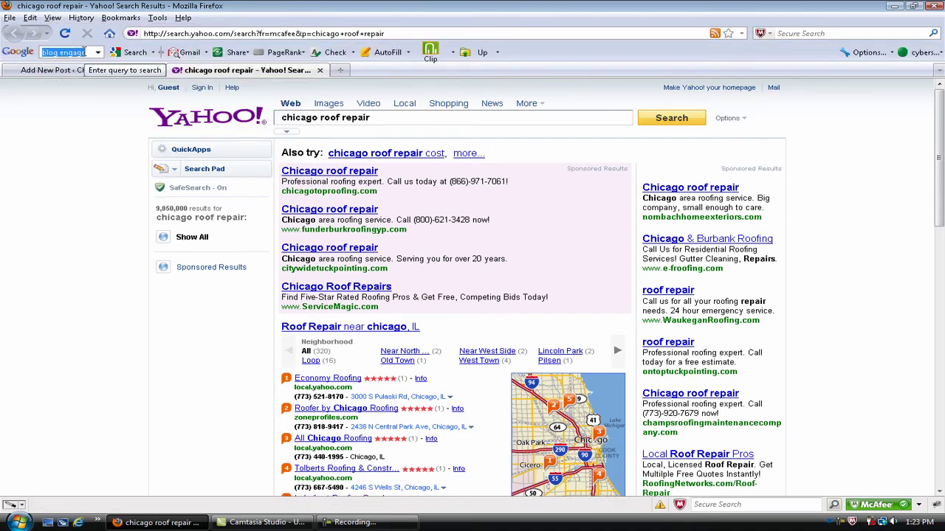
type("ch")
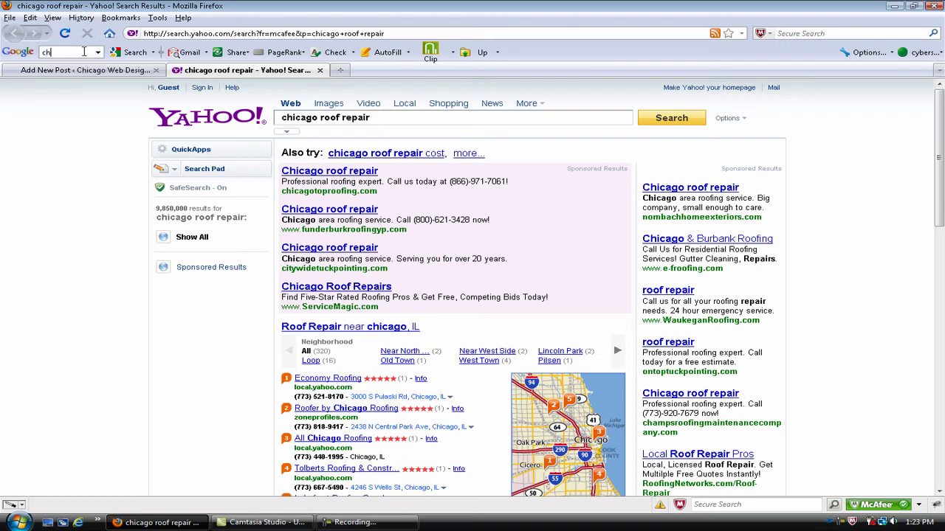
type("icago")
type(" roof leak repair")
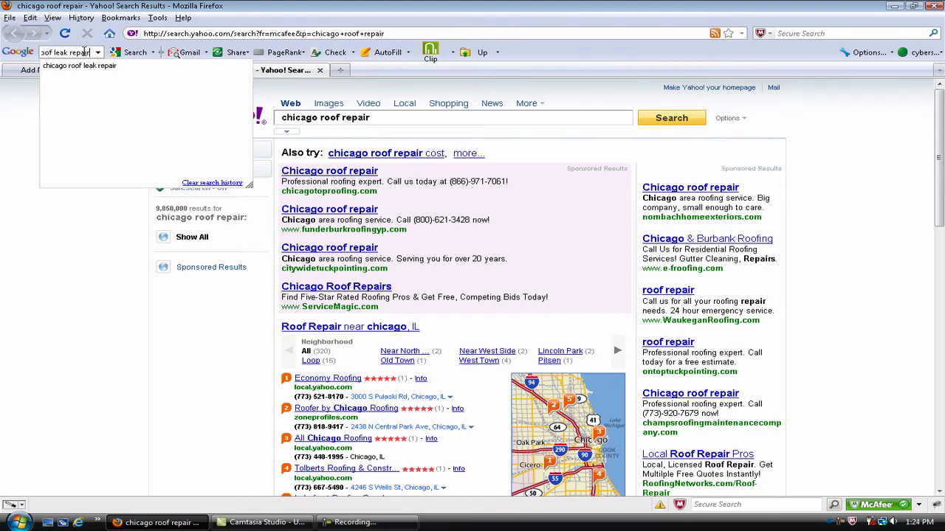
Step: Run the Google search for 'chicago roof leak repair'
left_click(143, 54)
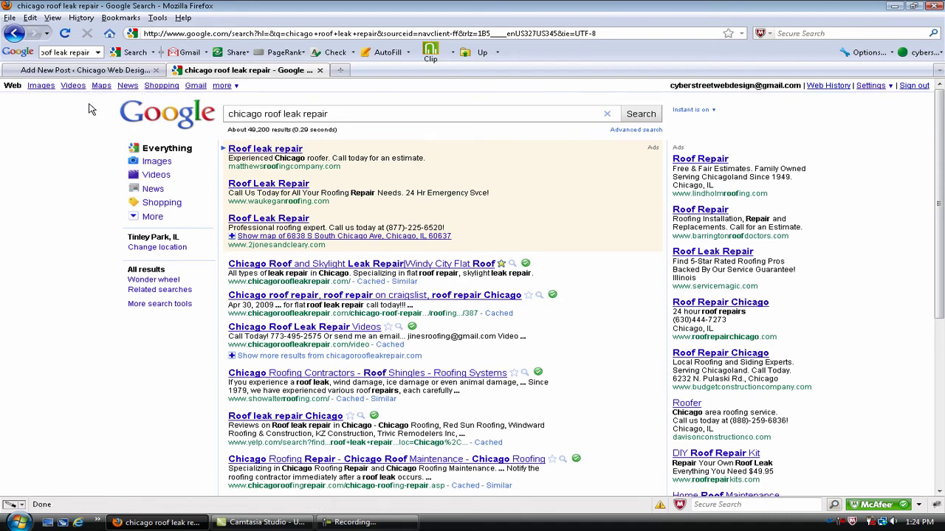
left_click(41, 86)
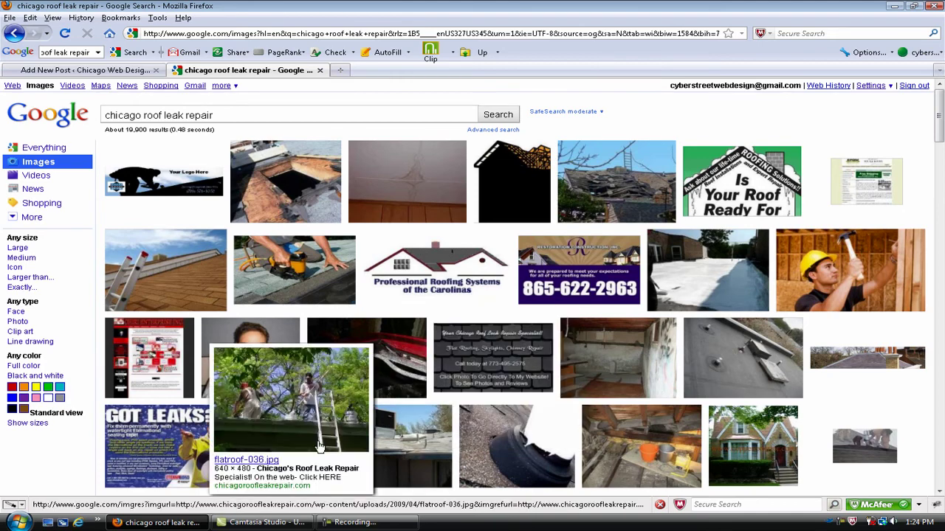
mouse_move(495, 360)
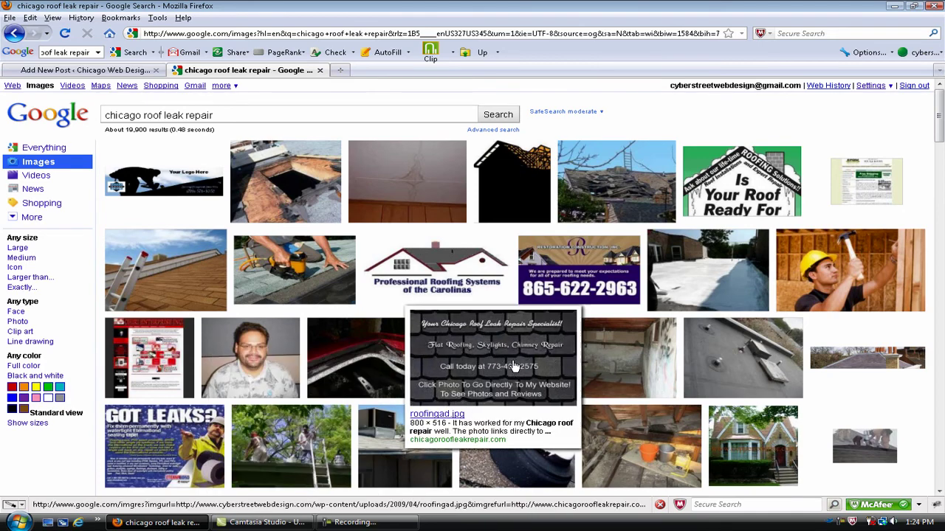
mouse_move(163, 181)
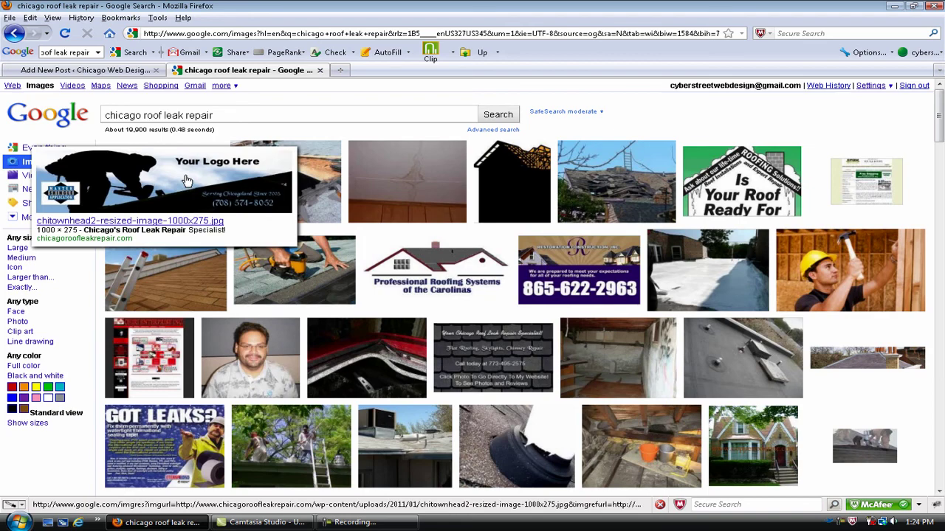
left_click(187, 180)
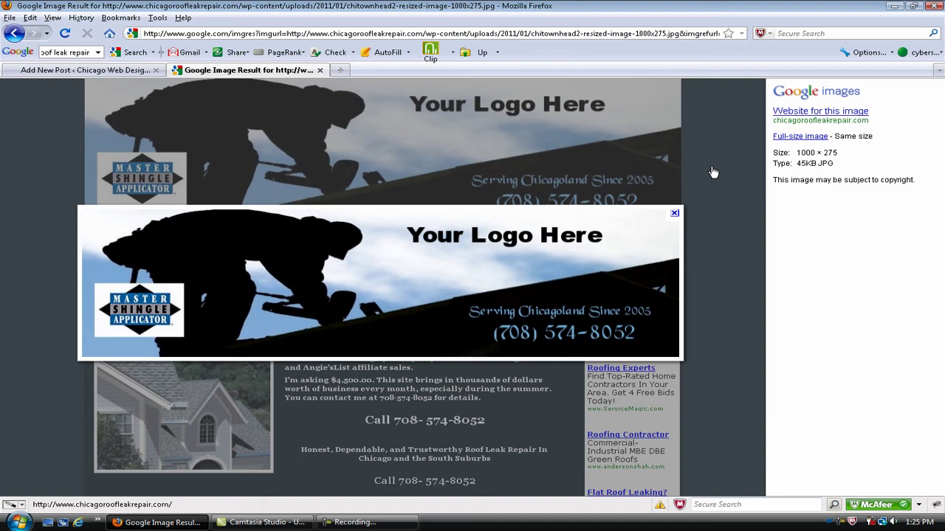
left_click(15, 33)
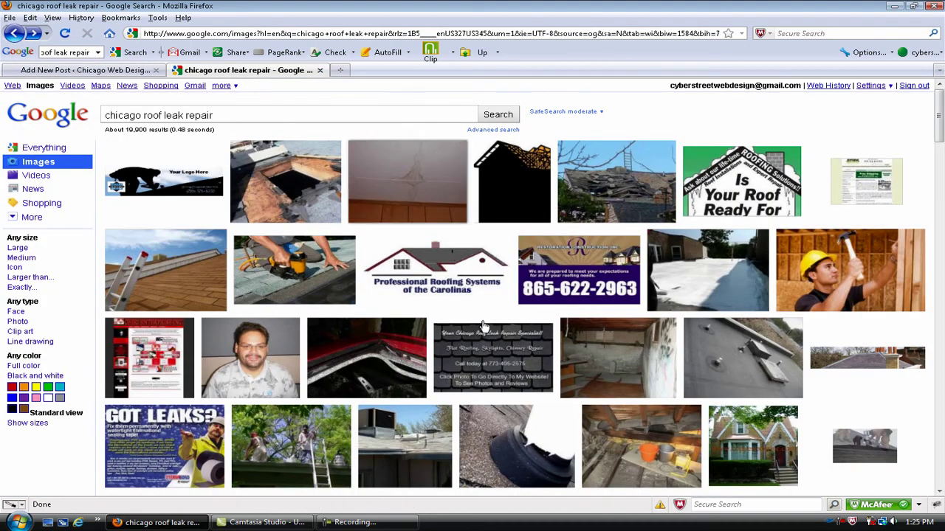
left_click(292, 197)
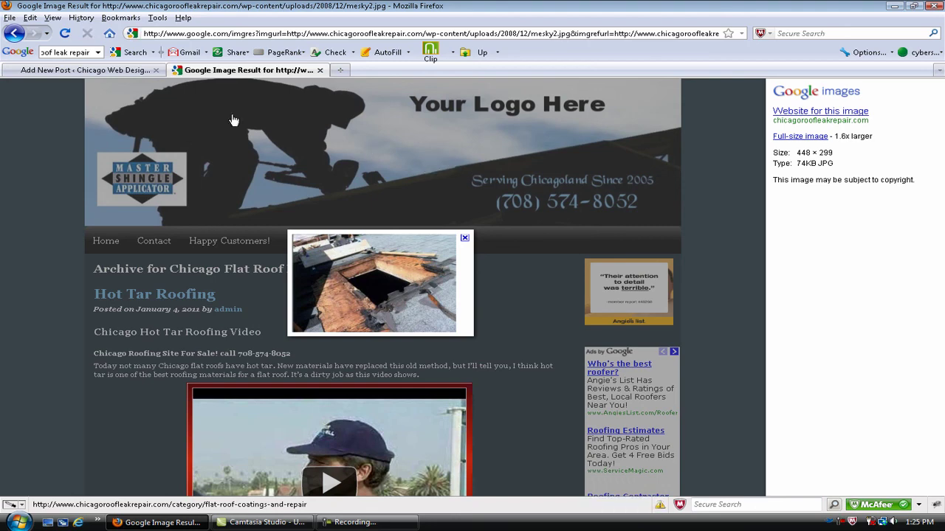
left_click(15, 34)
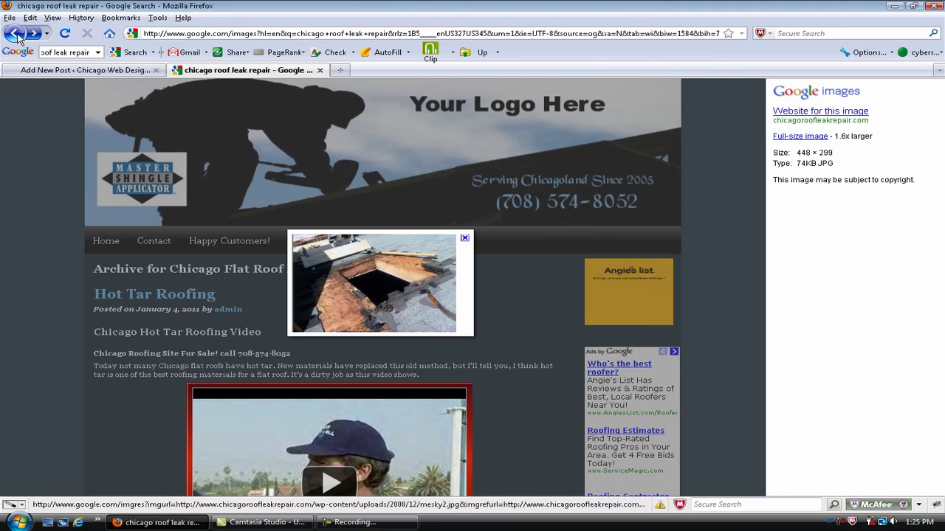